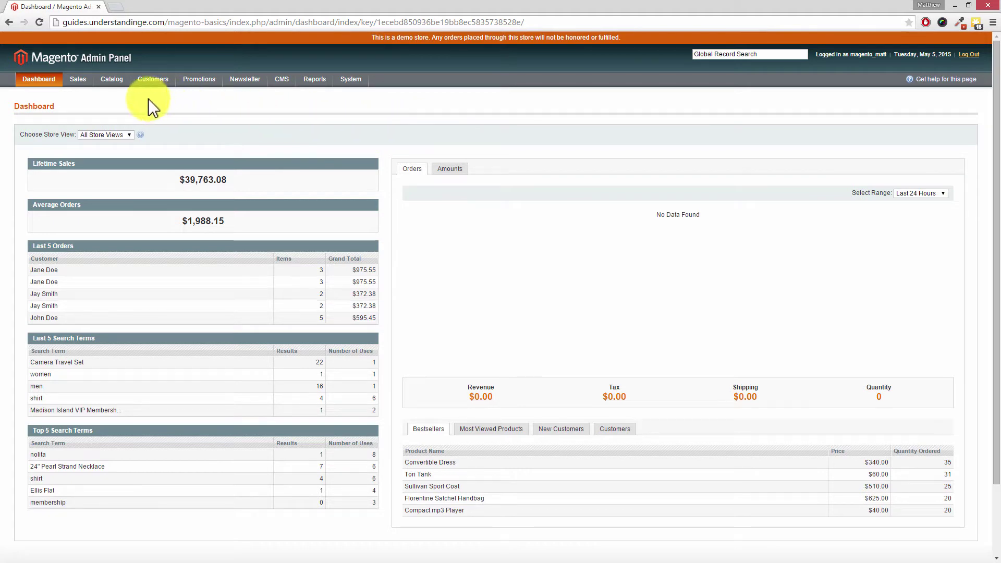
From Catalog > Manage Products, open the Wiltshire FSC Eucalyptus Wood 6 Seater Outdoor Dining Set.
mouse_move(116, 83)
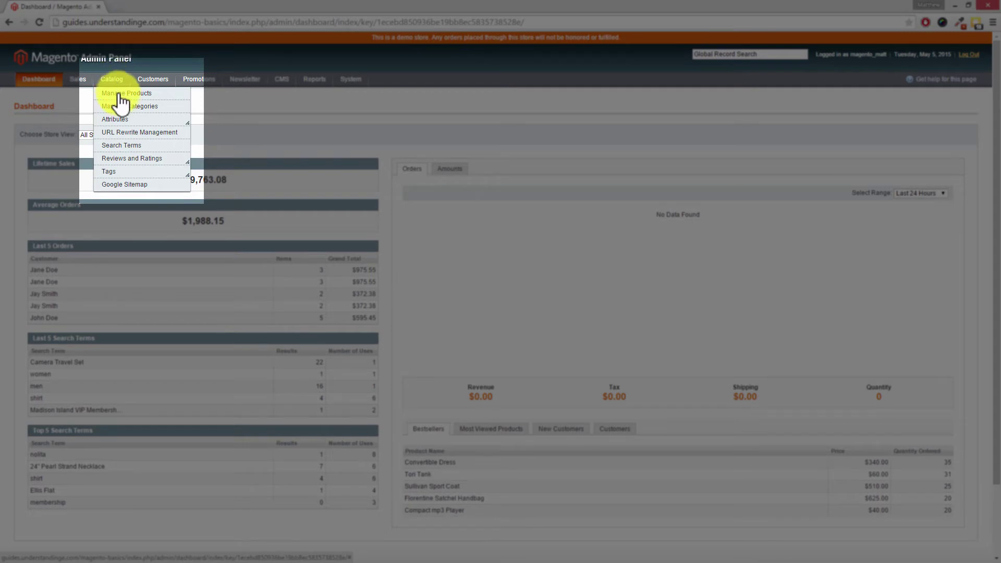
click(122, 93)
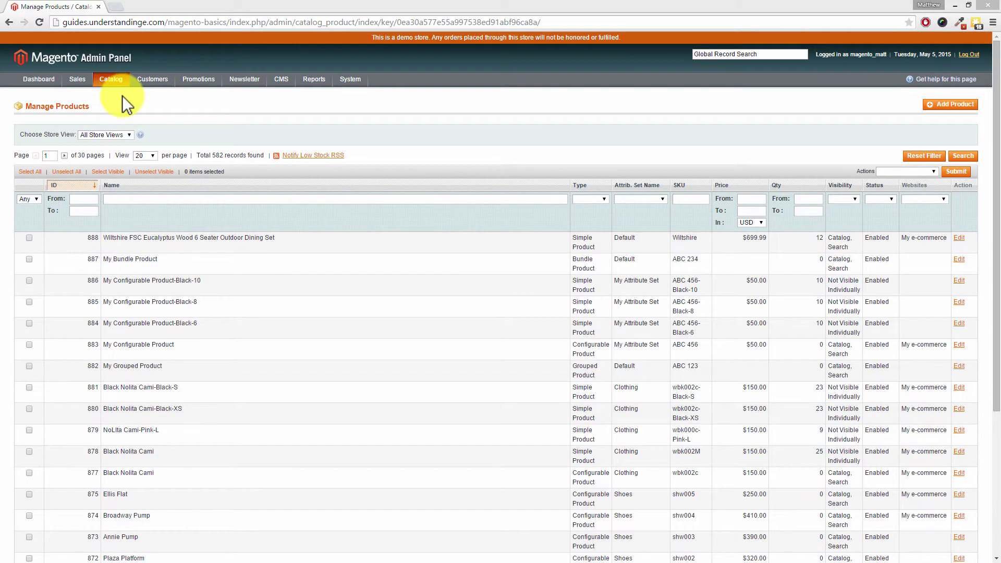
click(199, 242)
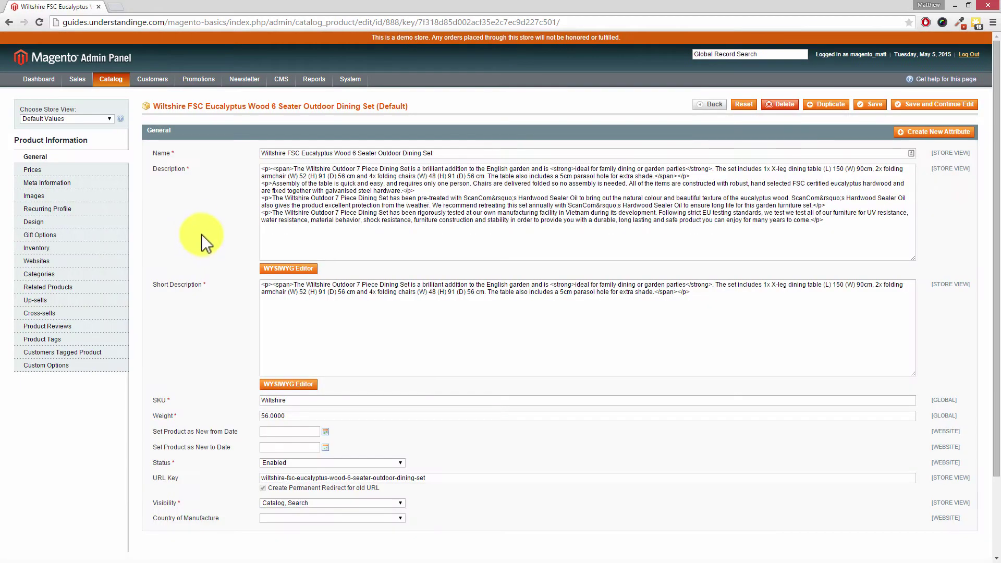
On the Prices tab, enter a 599.95 special price against the regular 699.99 price.
click(107, 179)
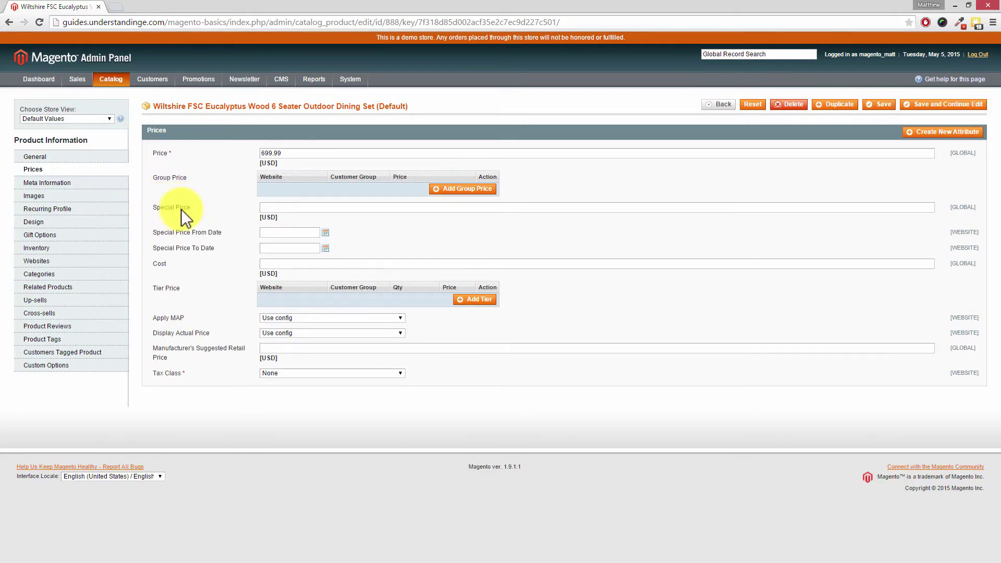
click(270, 207)
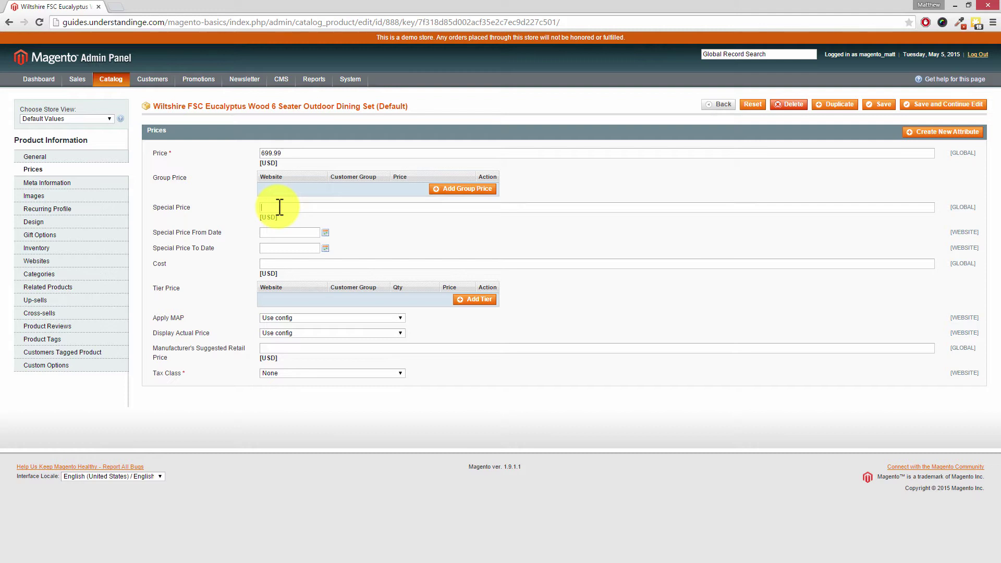
text(9)
text(9.99)
click(281, 215)
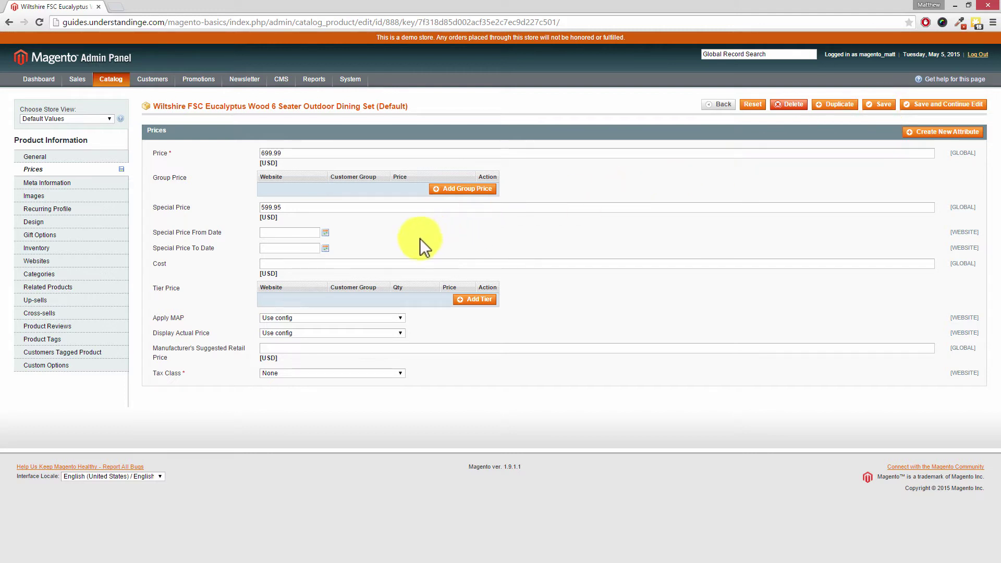
Set the special price to run May 9 to May 11, 2015, and save the product.
click(325, 232)
click(340, 233)
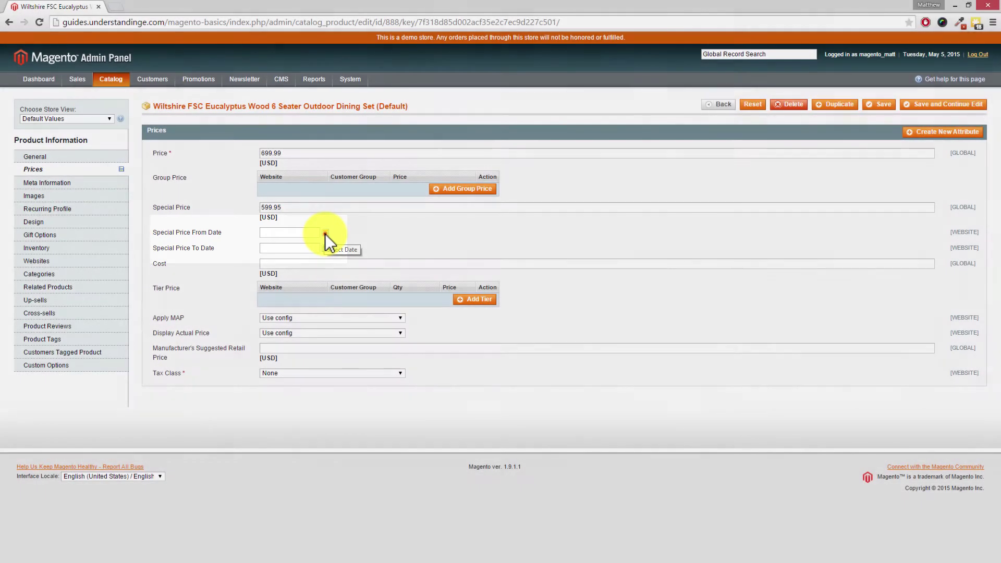
click(324, 234)
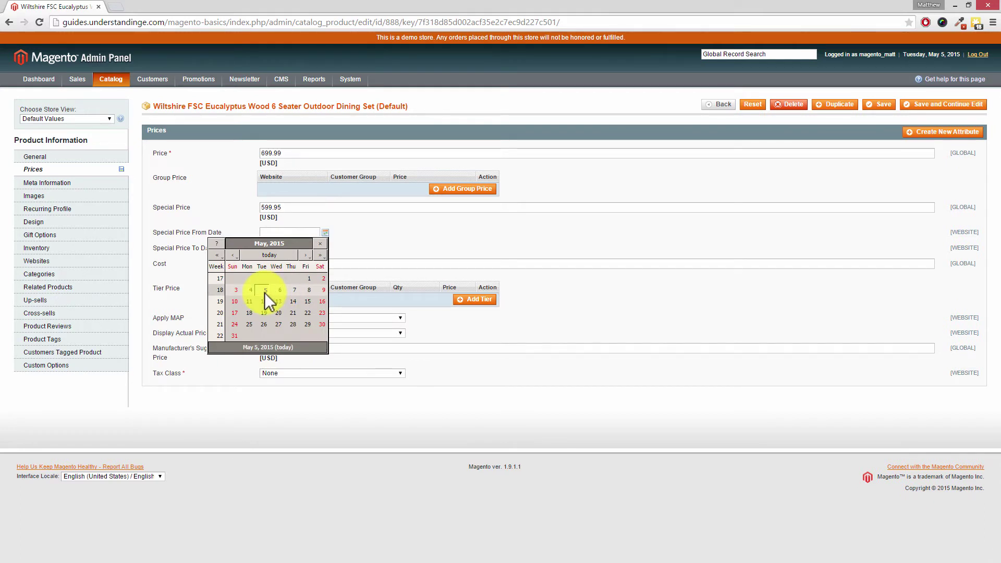
click(317, 290)
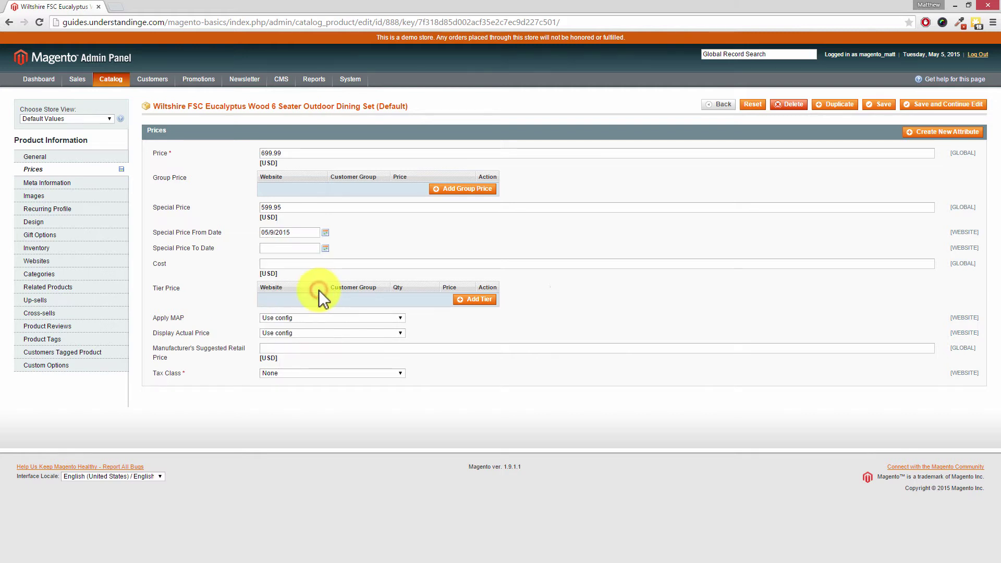
click(325, 249)
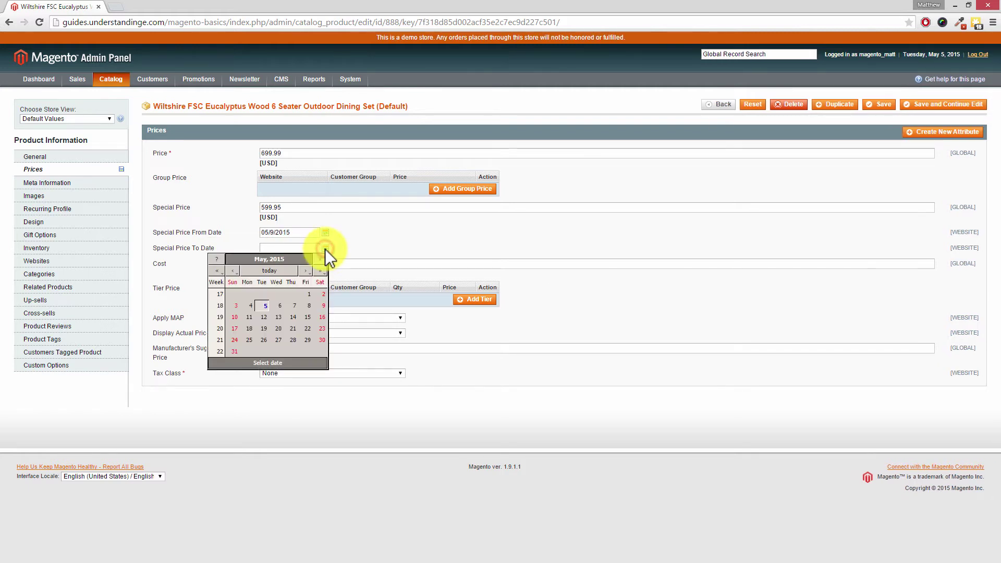
click(249, 315)
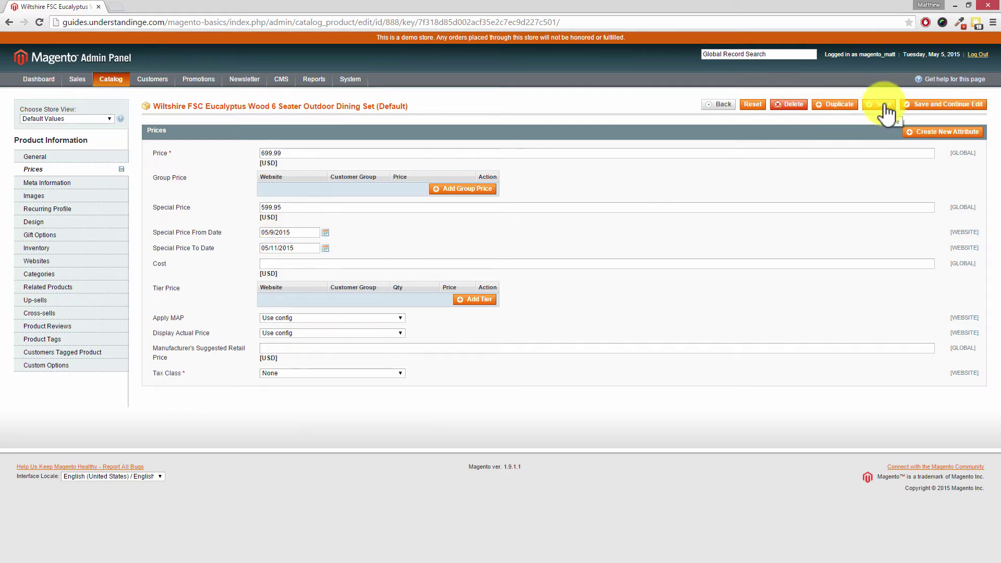
click(921, 103)
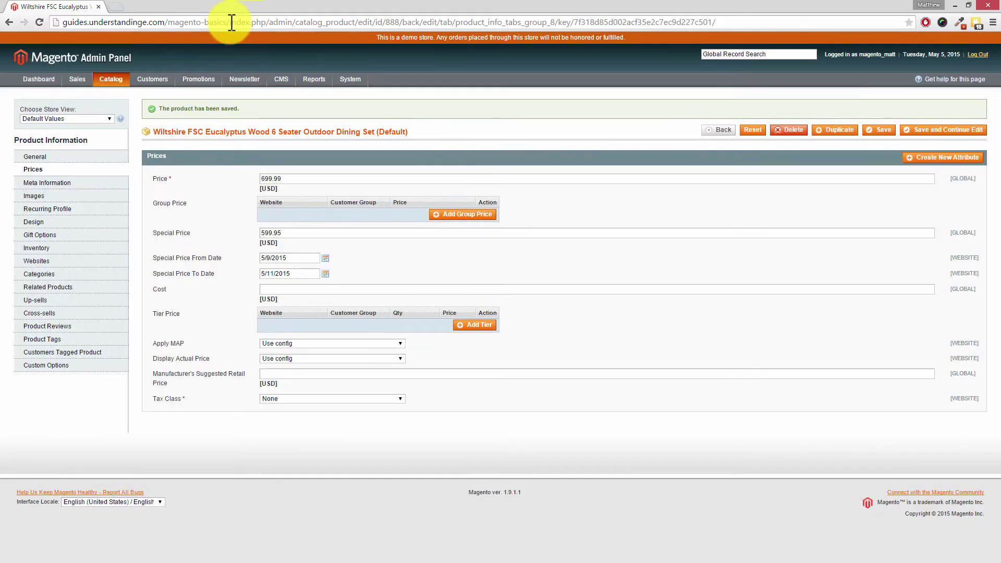
Open the Madison Island Garden & Patio Furniture category, which lists the dining set at $699.99.
drag(230, 22, 46, 18)
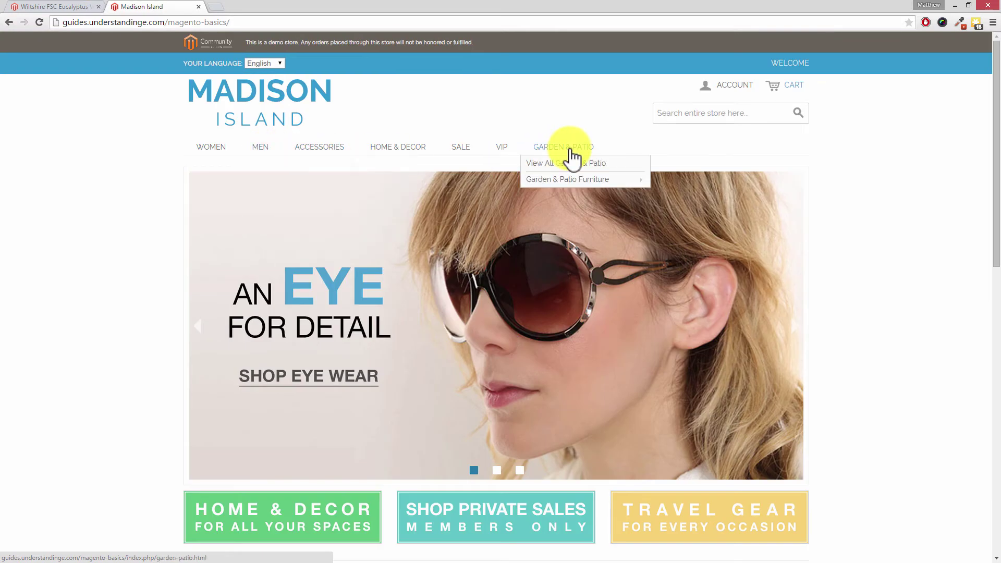
mouse_move(572, 182)
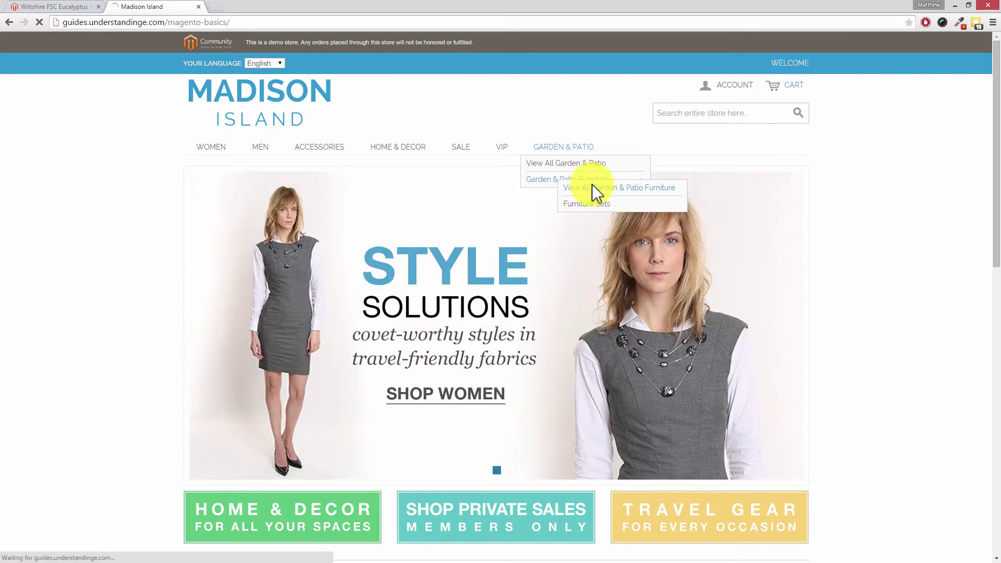
click(592, 187)
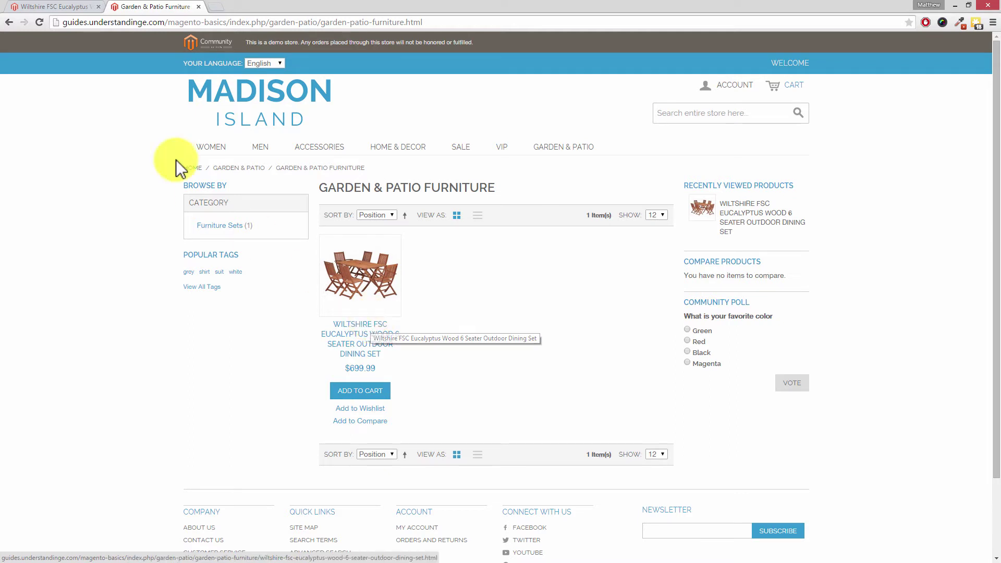
Clear the special price start and end dates and save the product at 599.95.
click(73, 8)
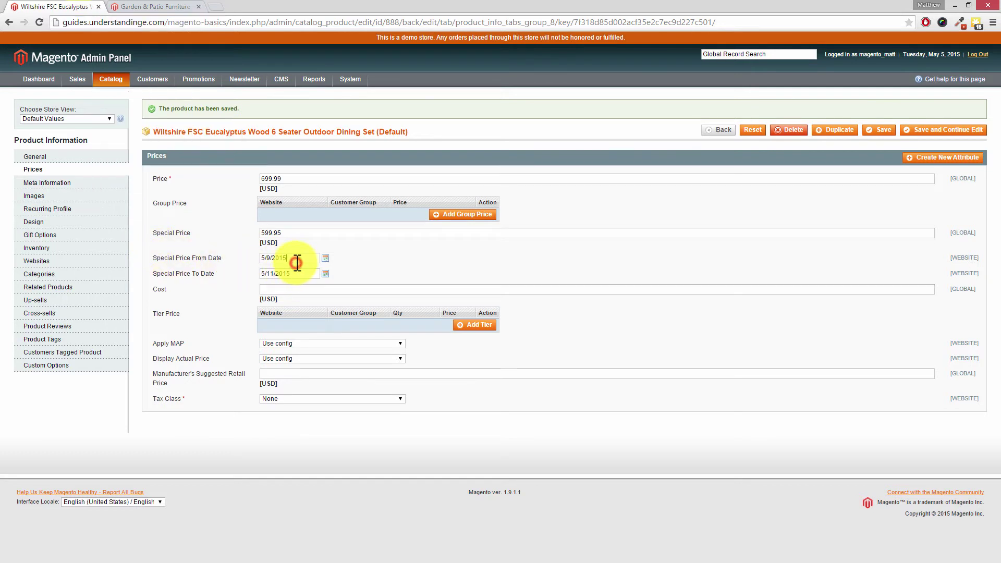
drag(308, 258, 242, 255)
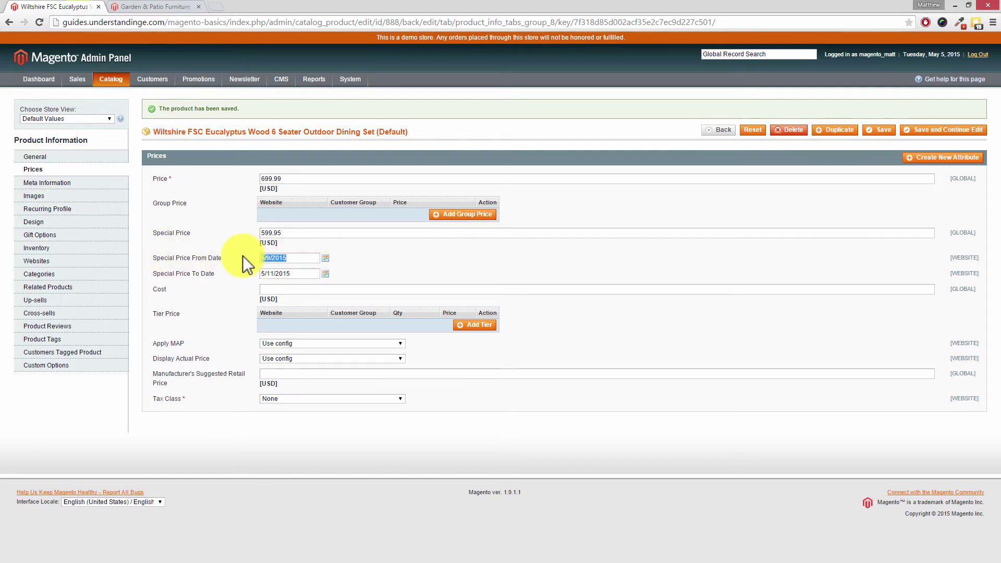
key(BackSpace)
drag(297, 273, 249, 273)
key(BackSpace)
click(934, 131)
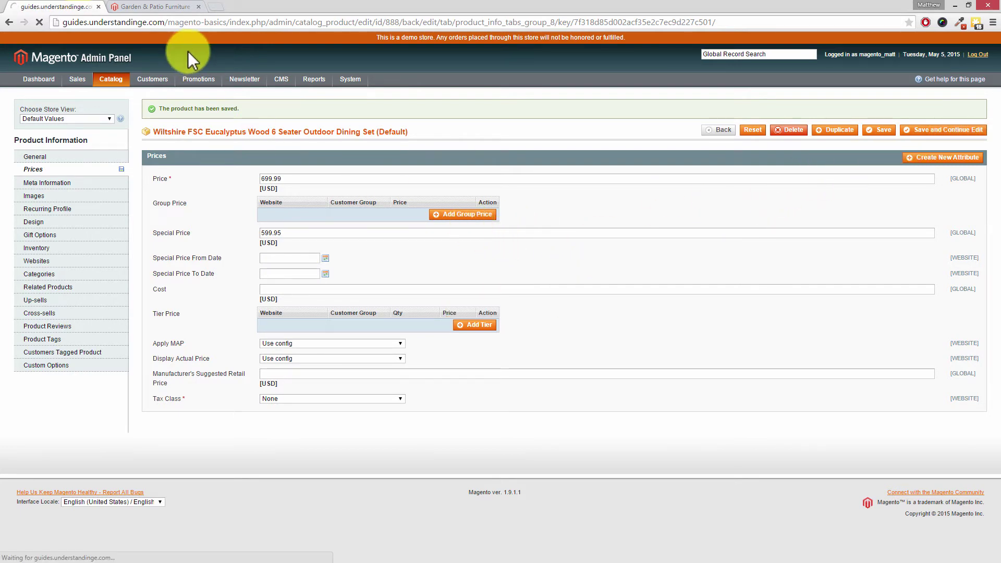
Reload the furniture listing to show the dining set at $599.95, then open its product page.
click(154, 8)
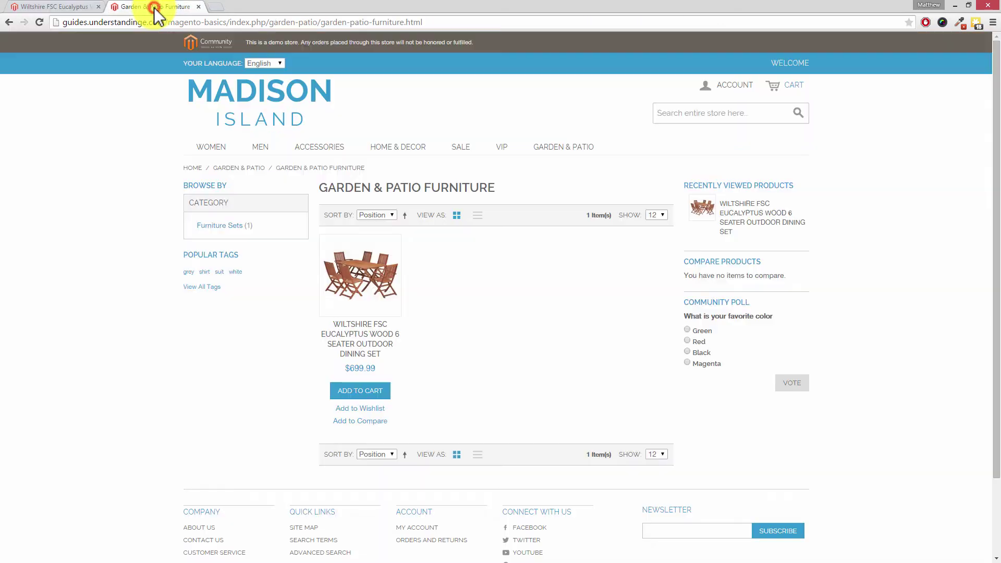
right_click(129, 136)
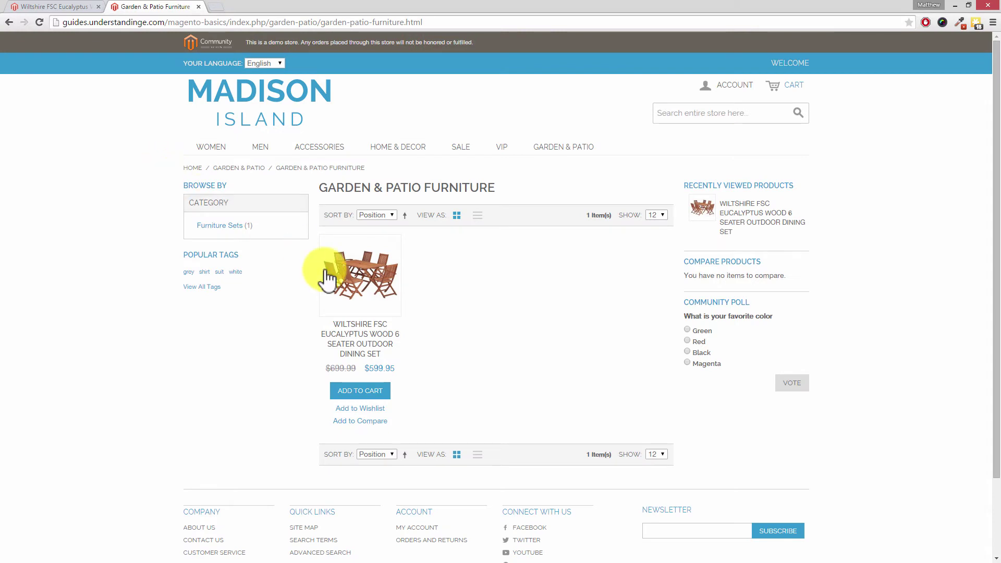
click(328, 368)
drag(329, 368, 395, 368)
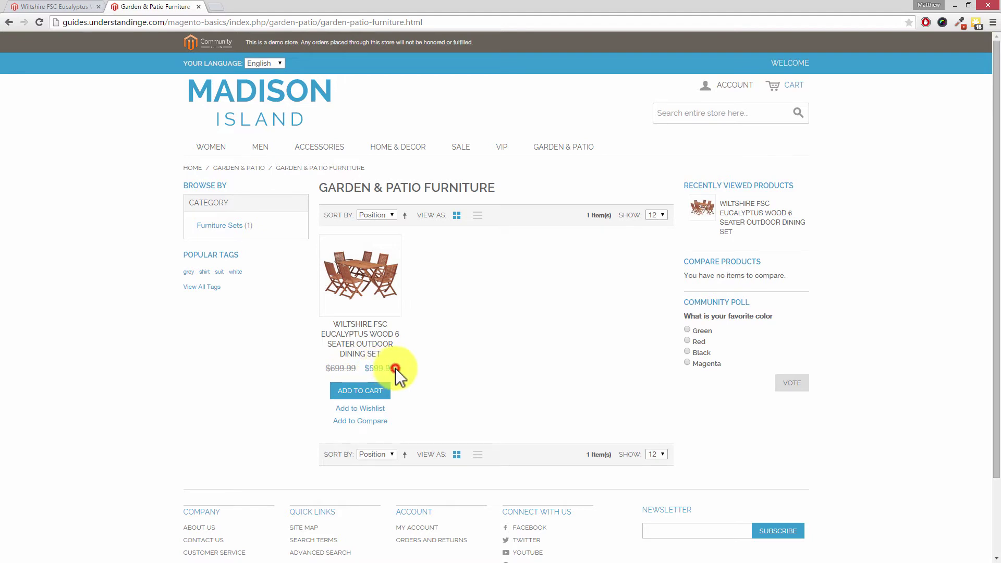
click(381, 342)
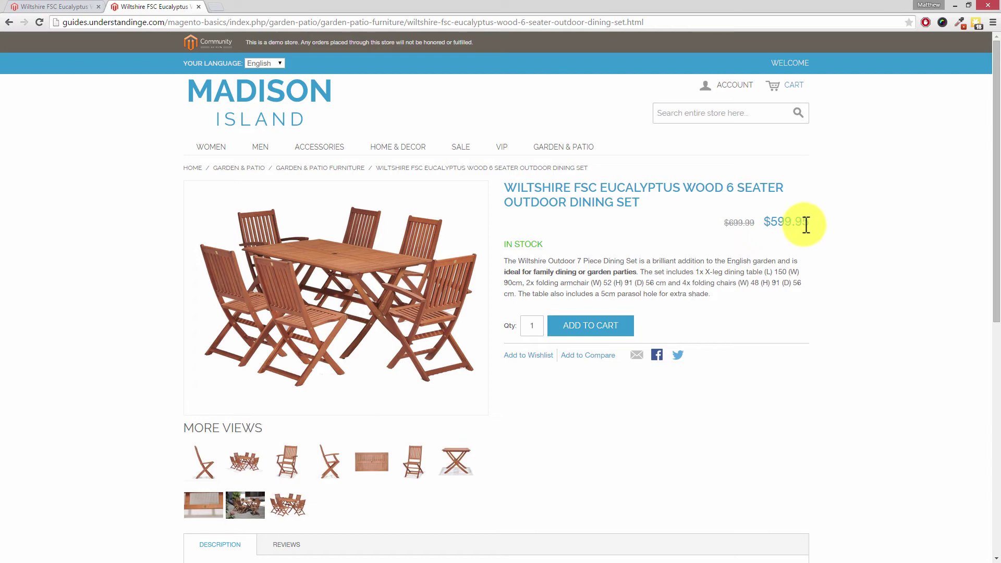
Set the special price end date to May 11, save, and go back to the storefront product page.
click(73, 8)
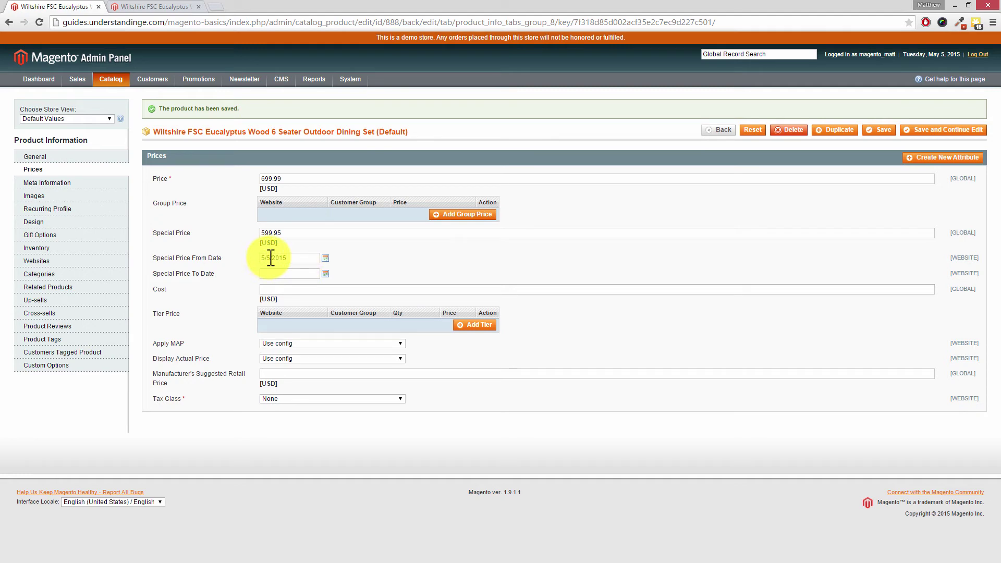
click(325, 273)
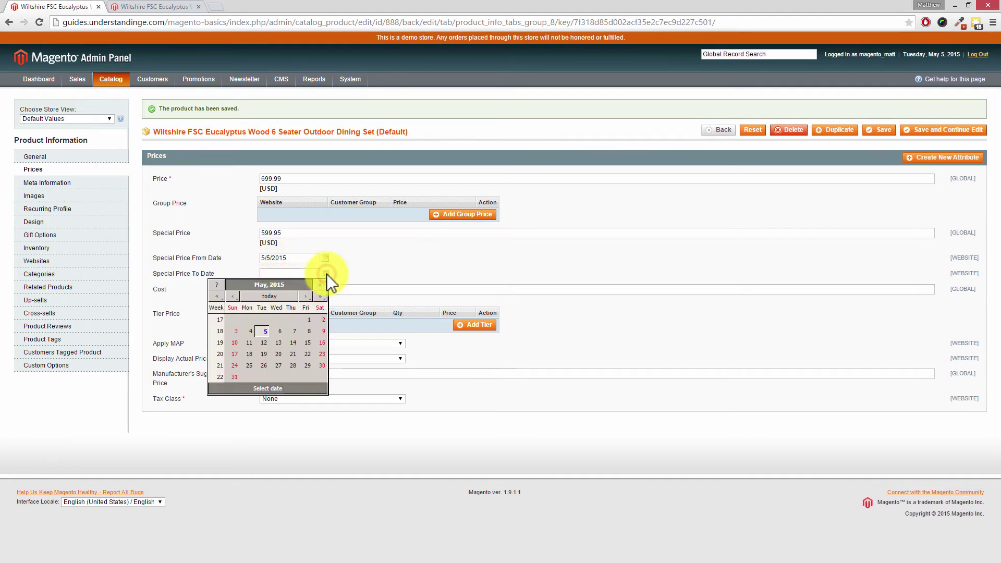
click(249, 343)
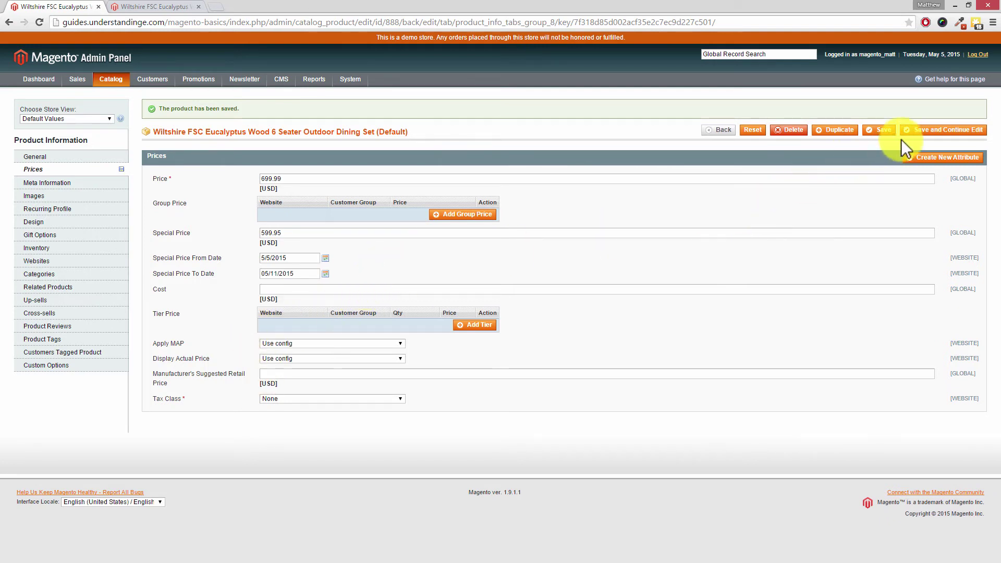
click(937, 134)
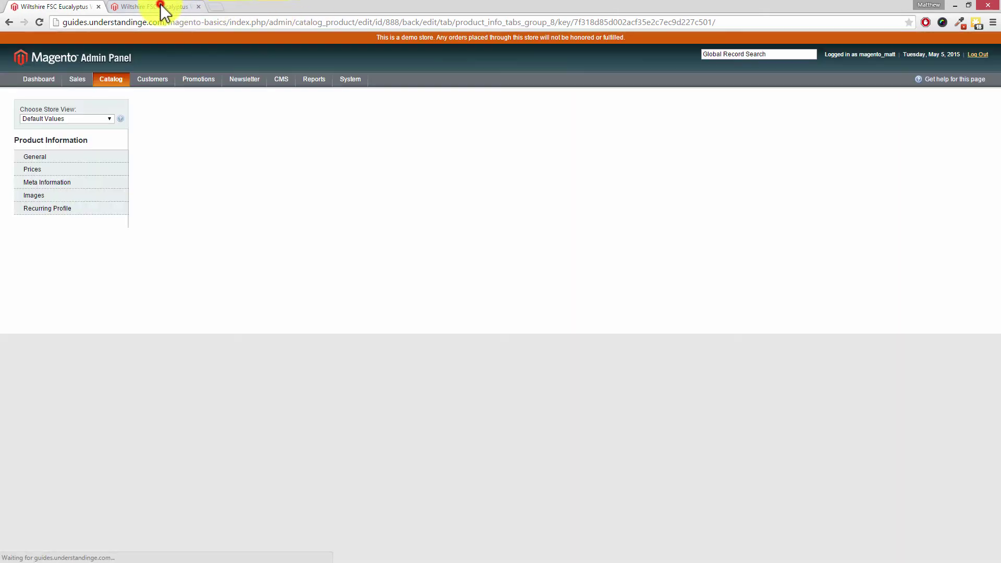
click(164, 10)
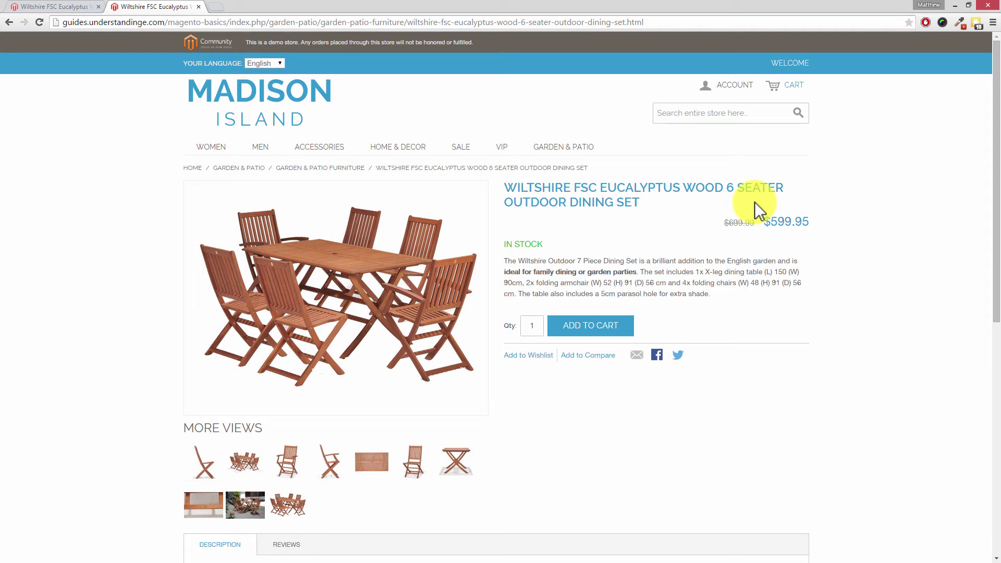
Select and refresh all eight cache types in Cache Management, then go back to the storefront tab.
click(57, 8)
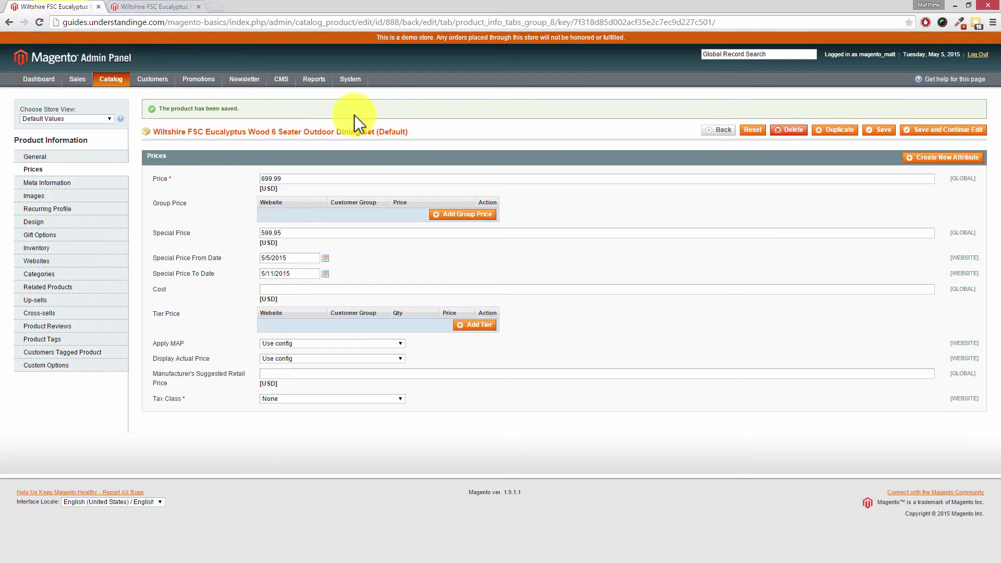
mouse_move(362, 83)
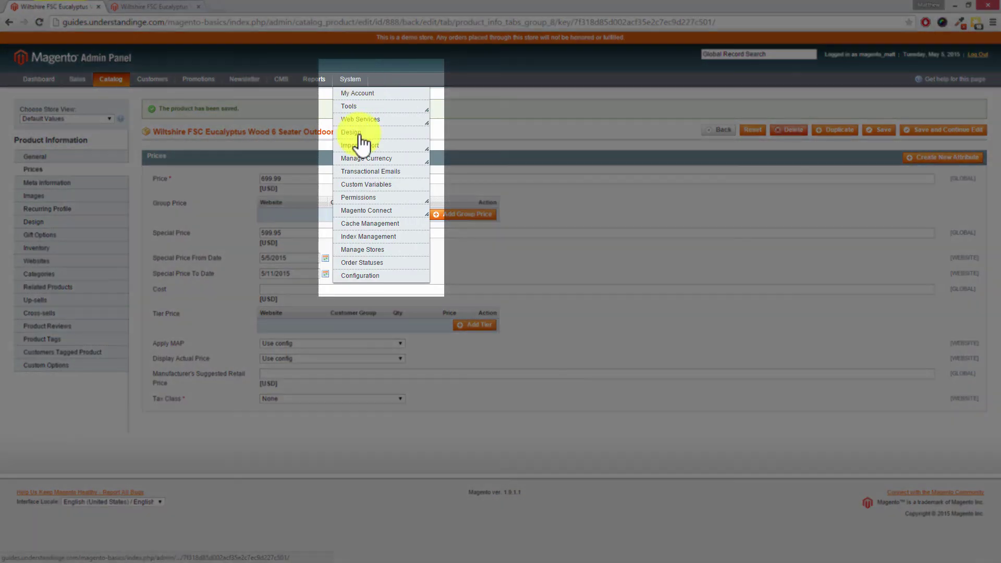
click(364, 224)
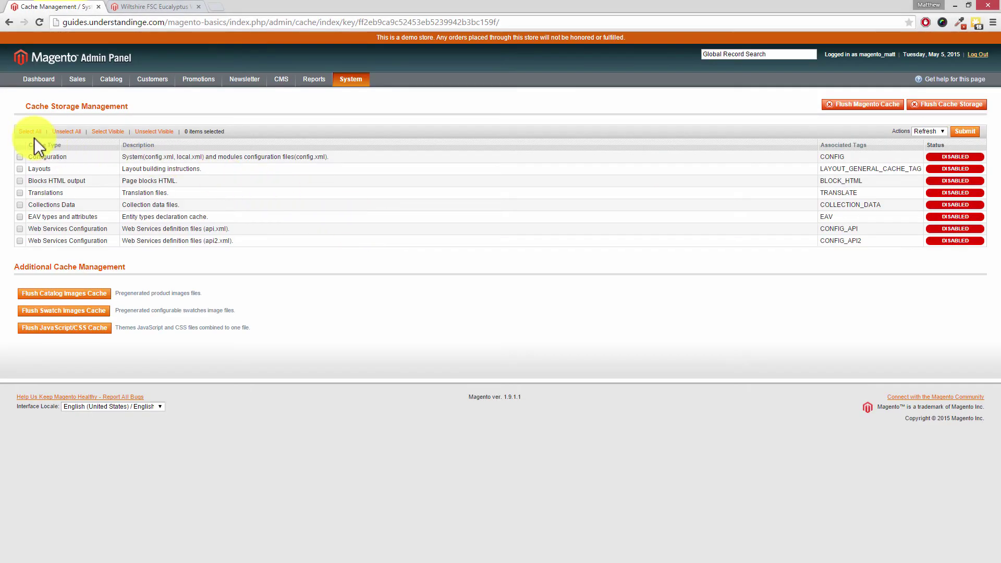
click(29, 132)
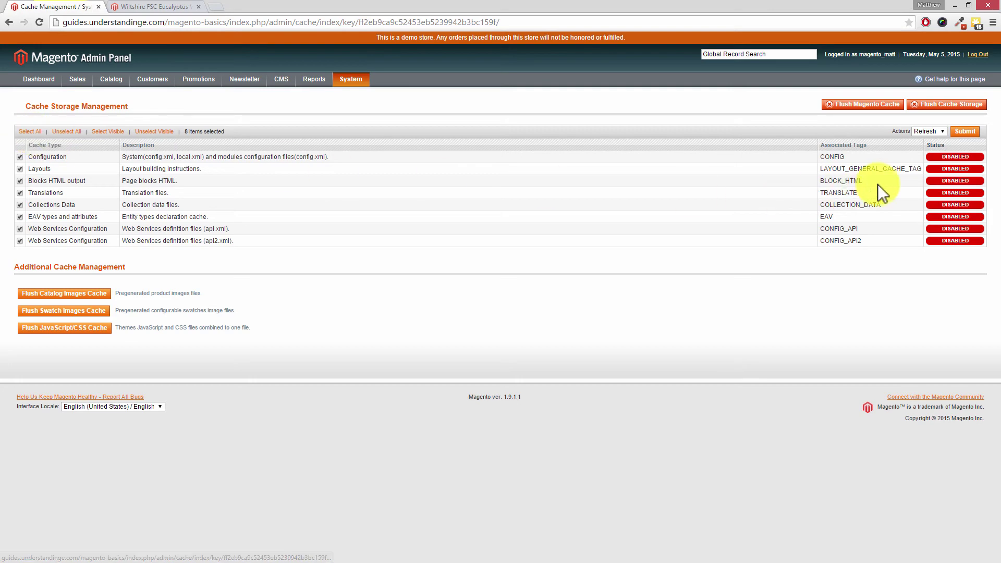
click(965, 132)
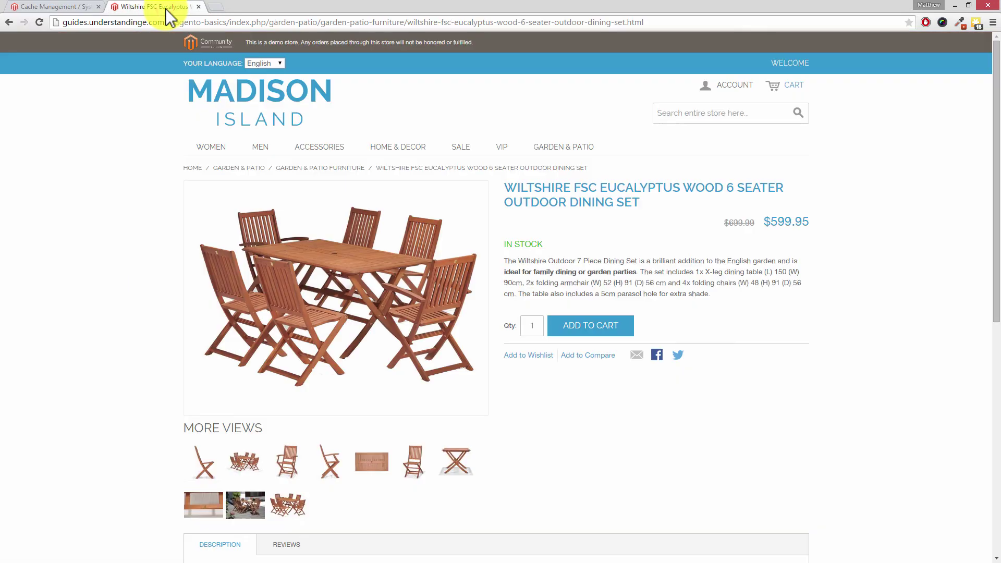
click(167, 9)
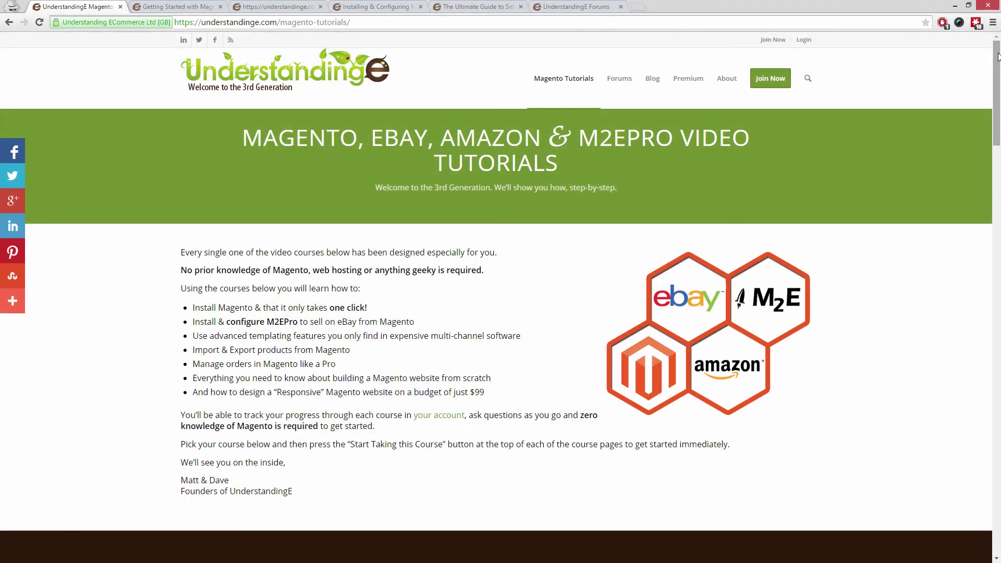
Scroll through the UnderstandingE Magento and M2E Pro course pages.
drag(997, 56, 997, 333)
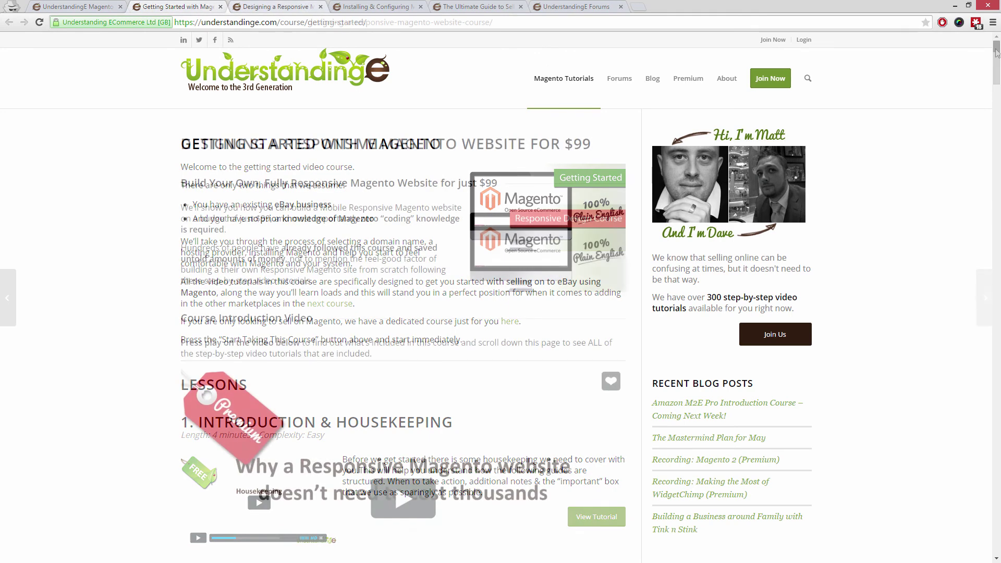
drag(996, 48, 996, 69)
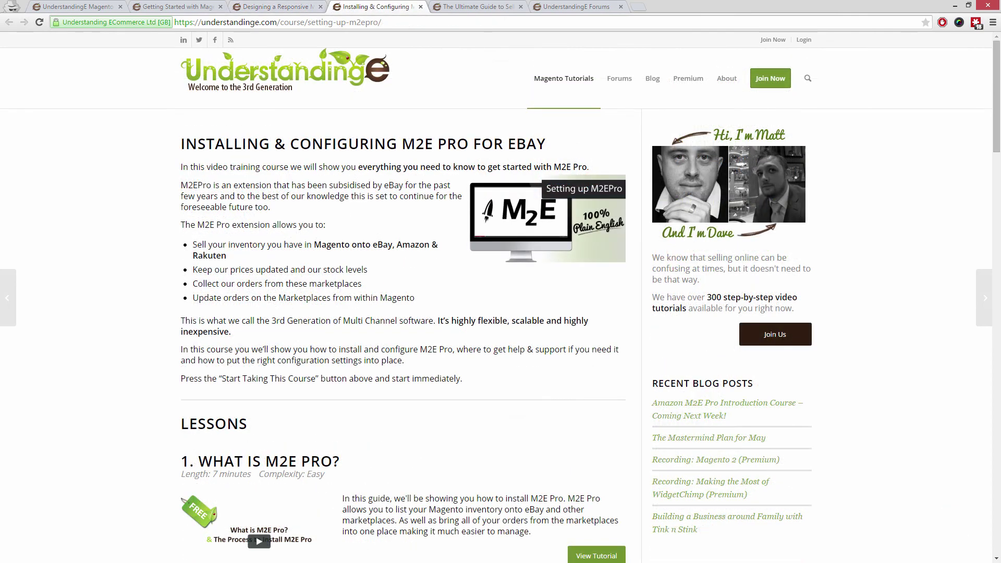